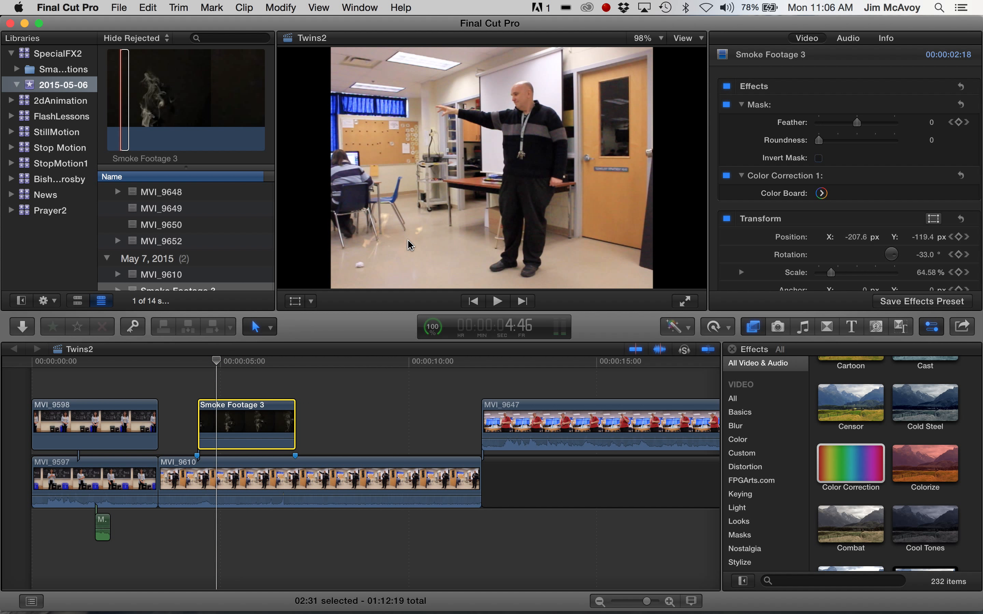
Step: Play back and scrub through the existing smoke effect over MVI_9610, starting at about 3:18
drag(220, 364, 158, 379)
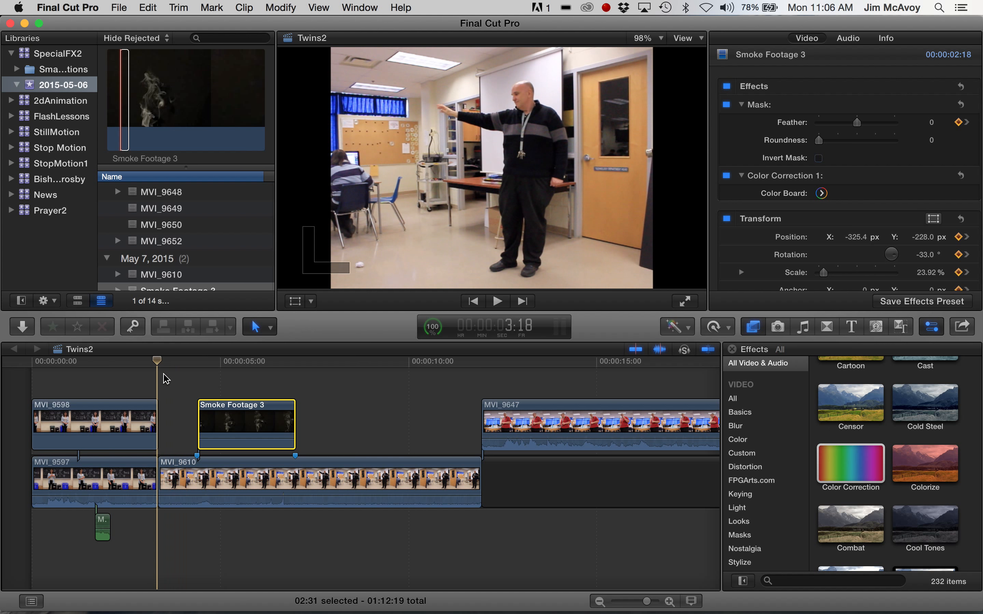
click(500, 302)
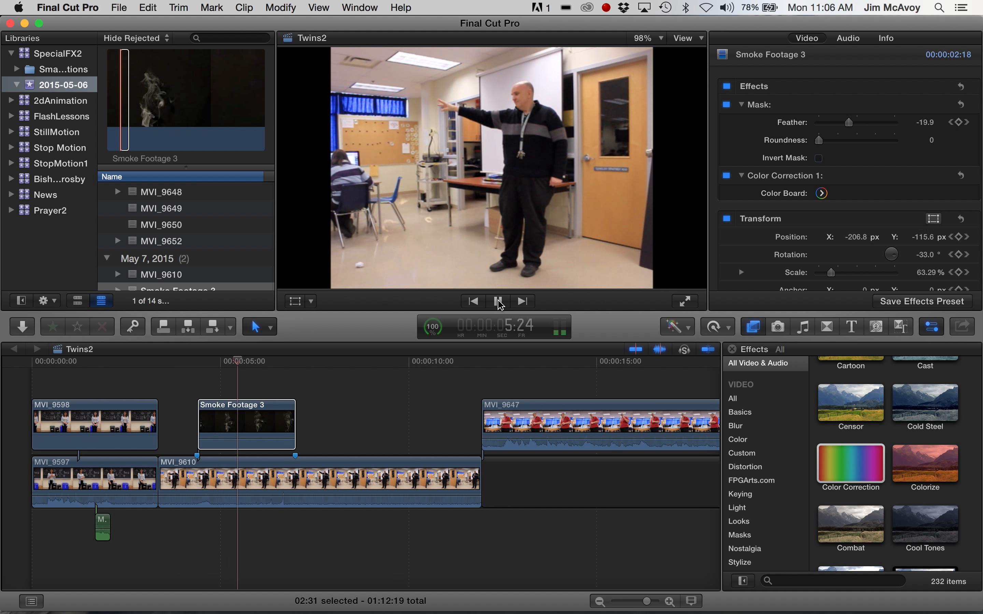
click(499, 302)
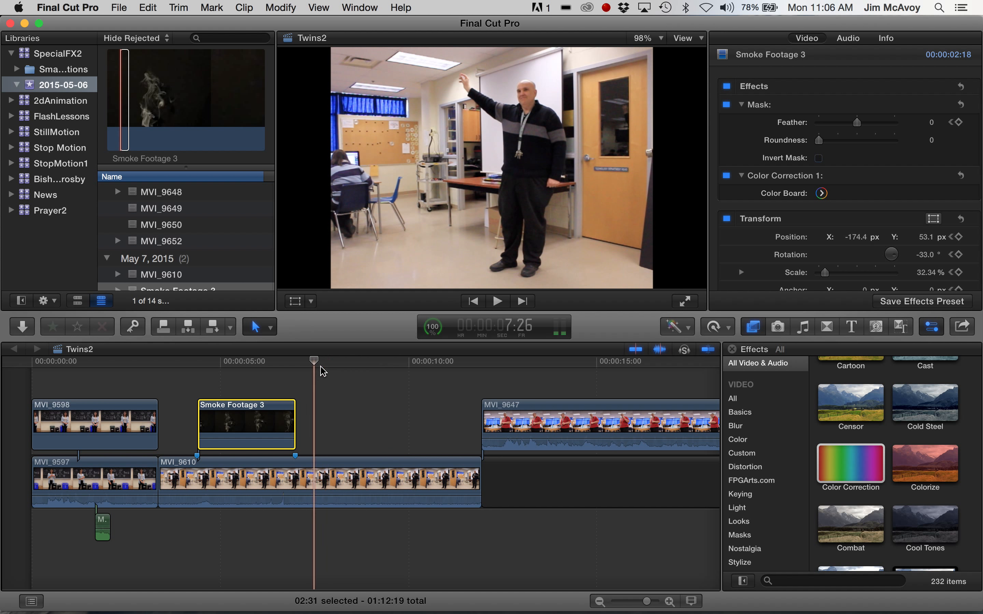
drag(314, 362, 226, 362)
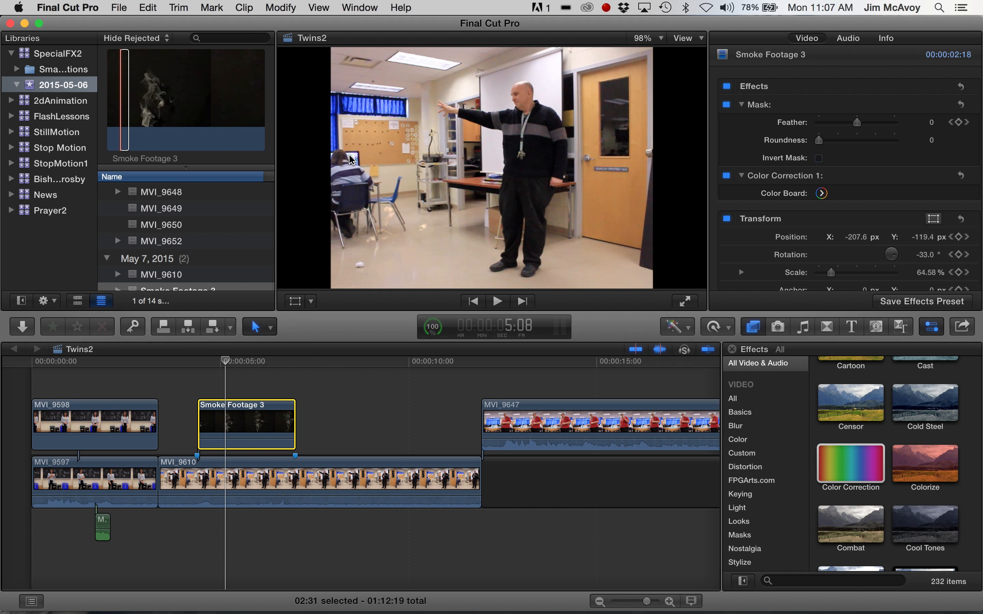
click(218, 362)
drag(218, 362, 264, 378)
Step: Move the existing smoke clip above the start of MVI_9647 and place a fresh Smoke Footage 3 segment above MVI_9610 at 4:20, trimmed to 2:18
drag(239, 419, 512, 402)
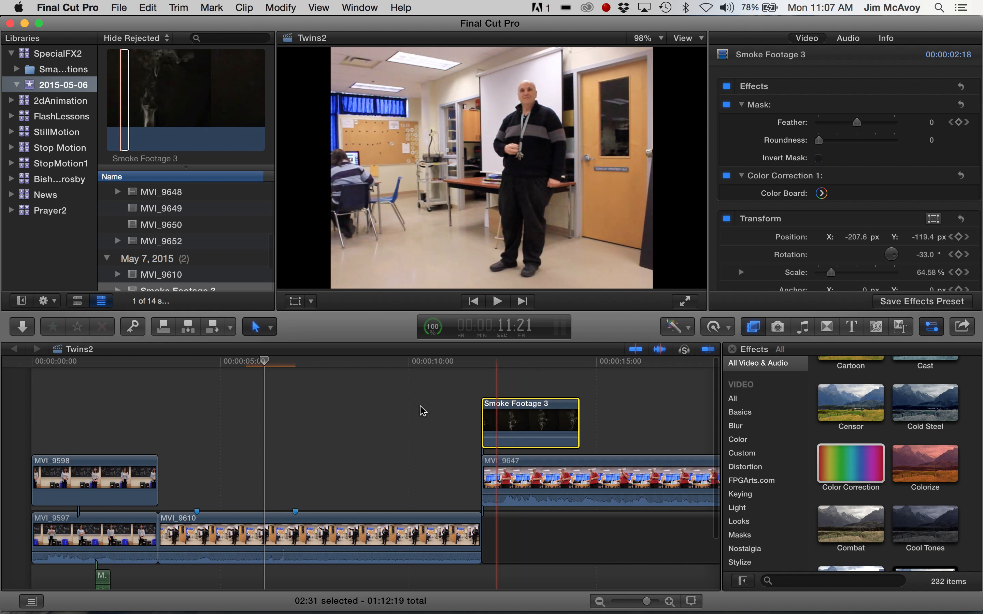
drag(276, 371, 205, 378)
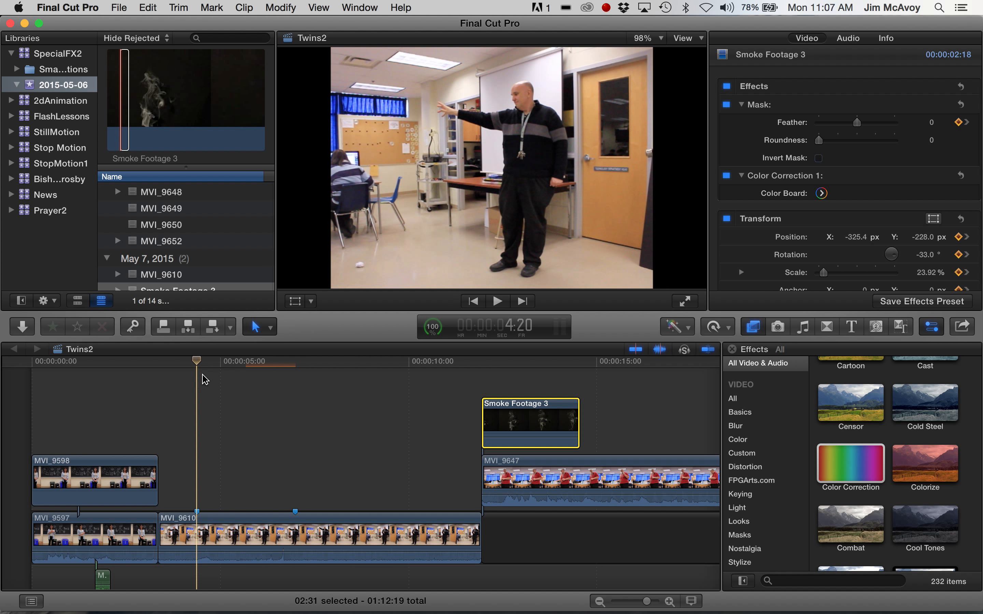
click(161, 106)
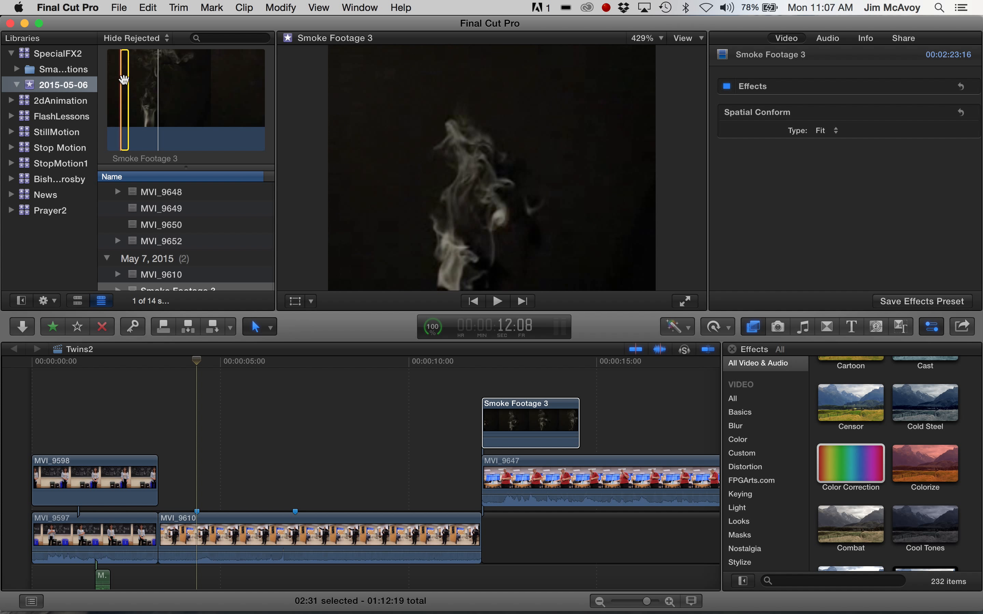
drag(124, 80, 201, 484)
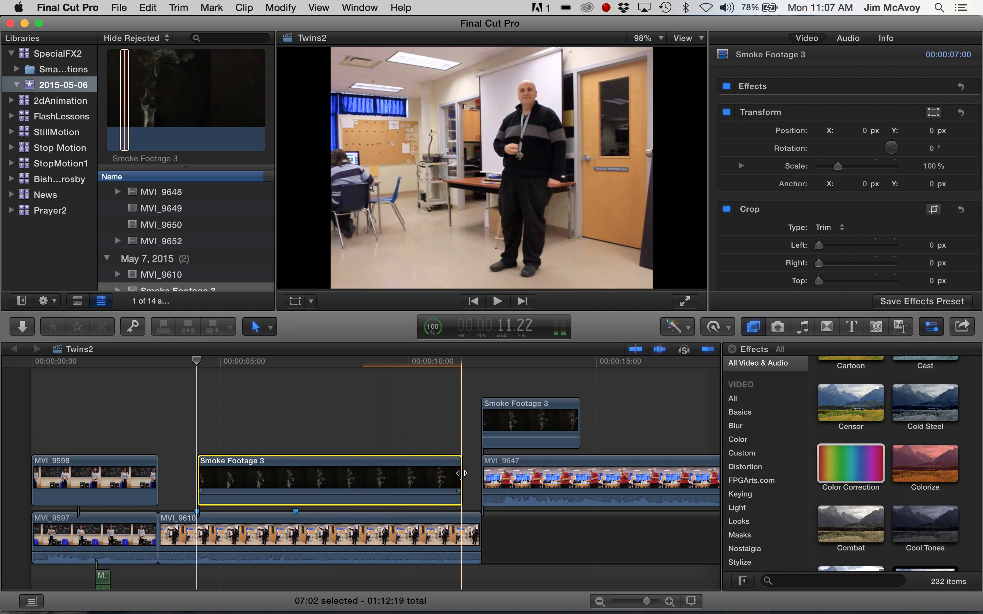
drag(461, 473, 294, 486)
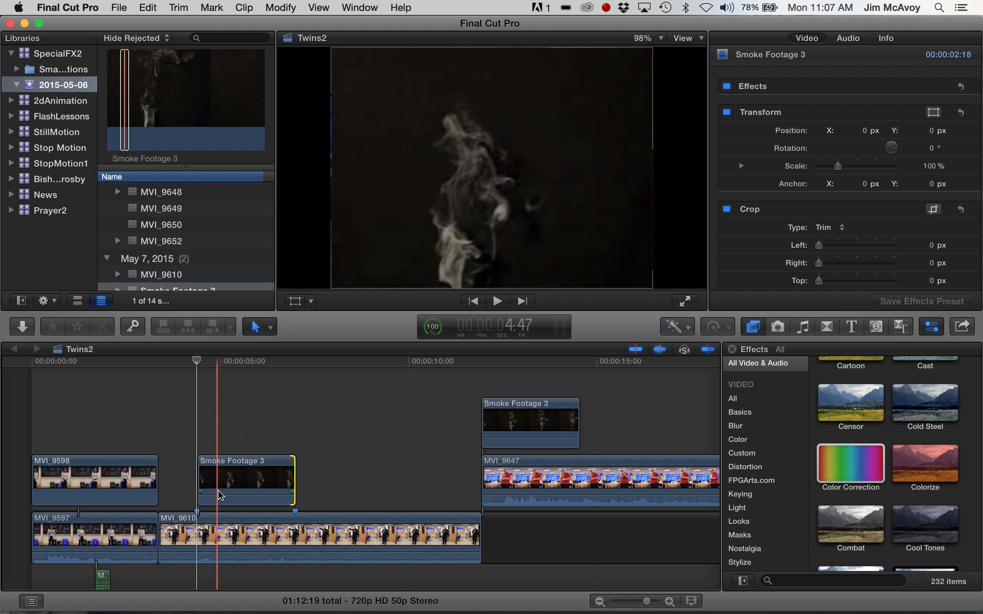
Step: Transform the new smoke clip over MVI_9610: rotate it about -31.5°, scale it to about 63%, and position it at about X -207, Y -119 px
click(220, 361)
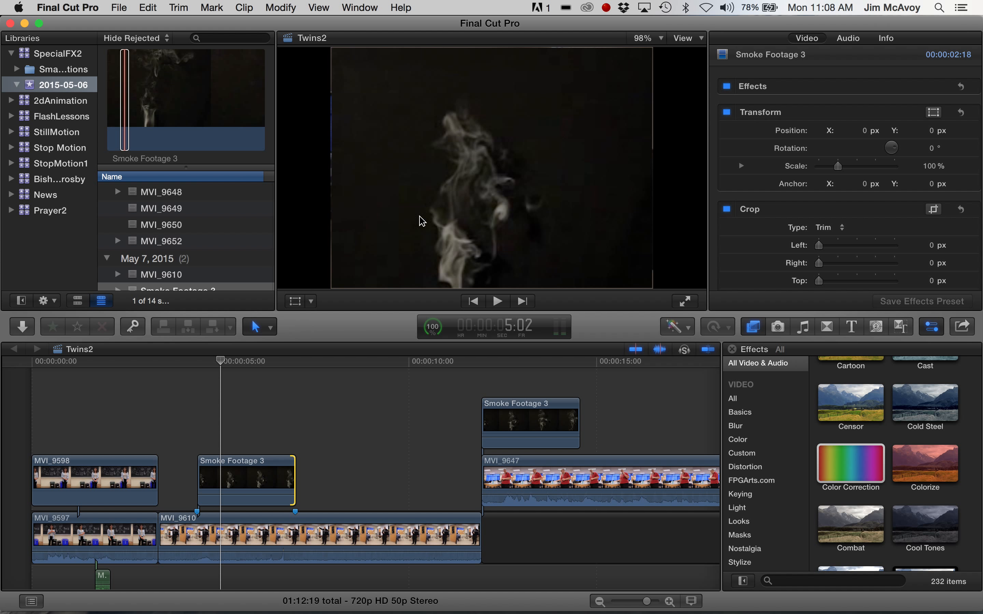
click(265, 482)
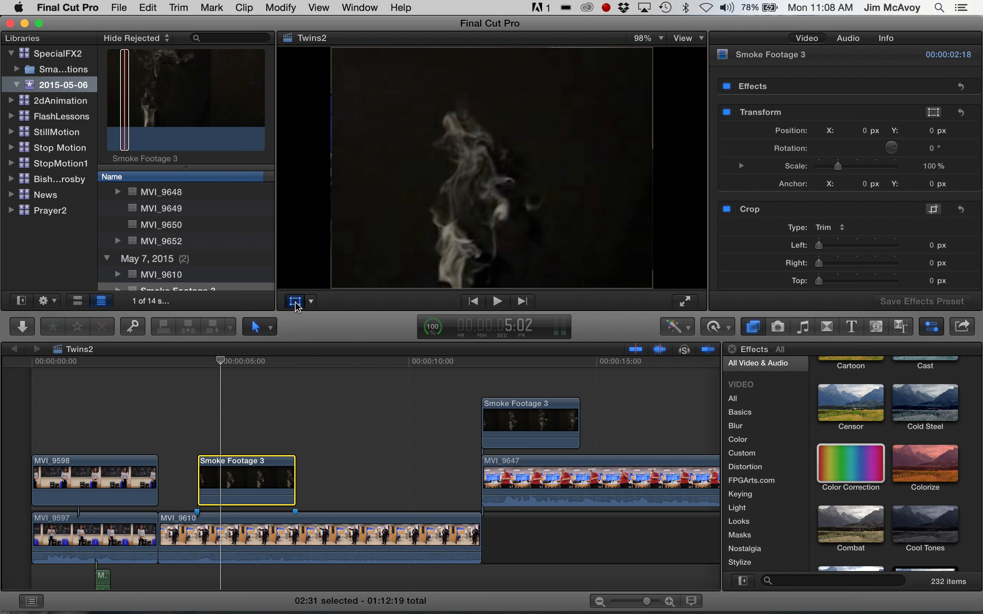
click(296, 302)
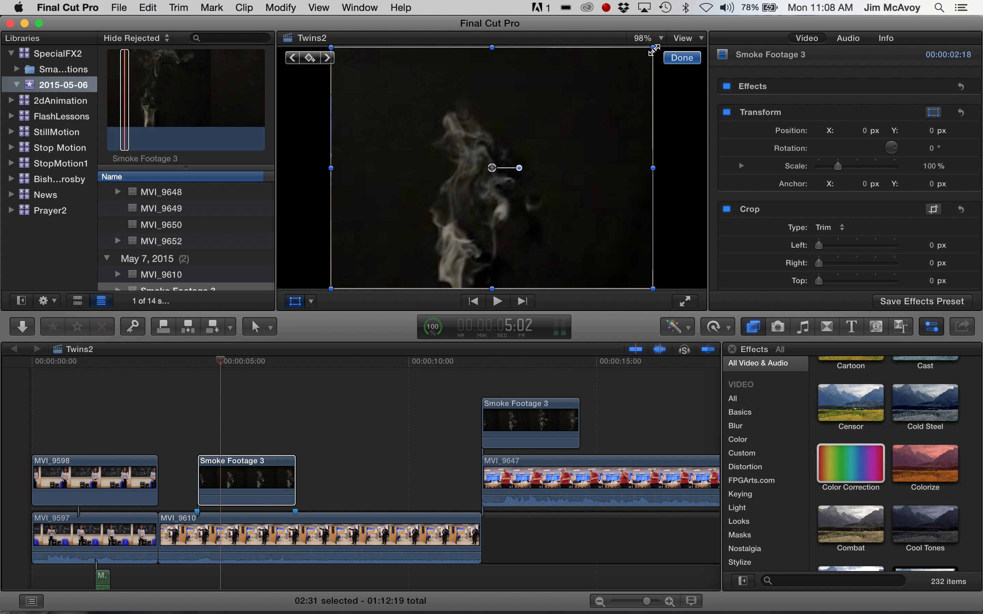
drag(520, 171, 516, 183)
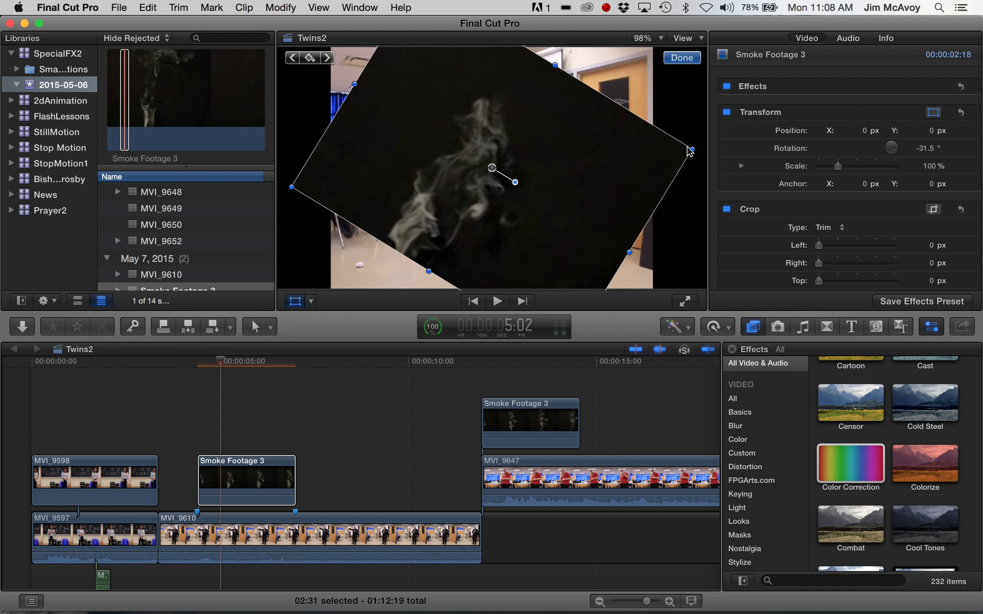
drag(690, 149, 615, 161)
drag(487, 196, 418, 236)
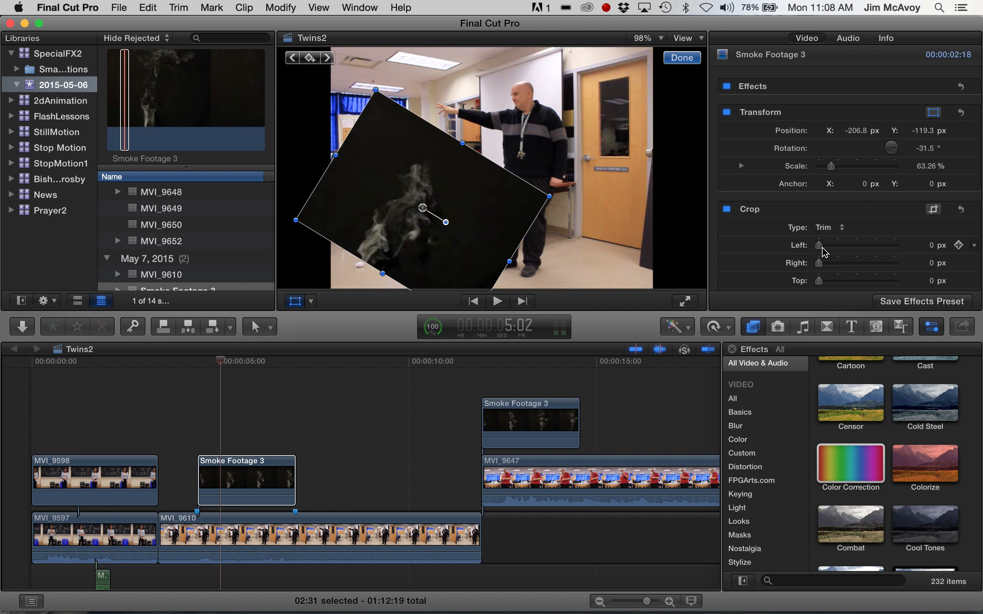
Step: Crop the new smoke clip by 38 px on its left and 63 px on its right, and set its blend mode to Screen
drag(822, 248, 851, 271)
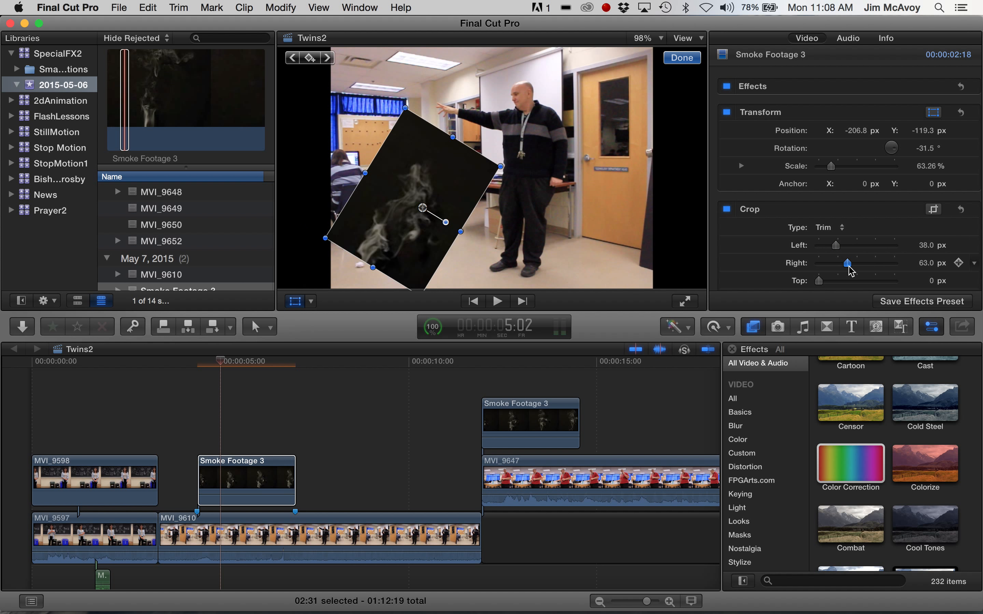
scroll(780, 263, down, 10)
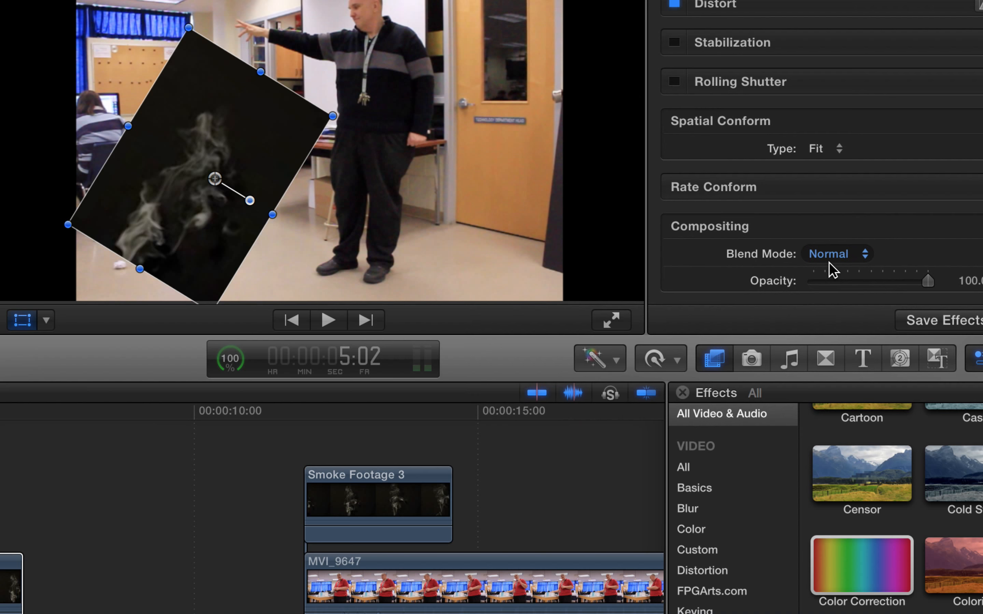
click(861, 257)
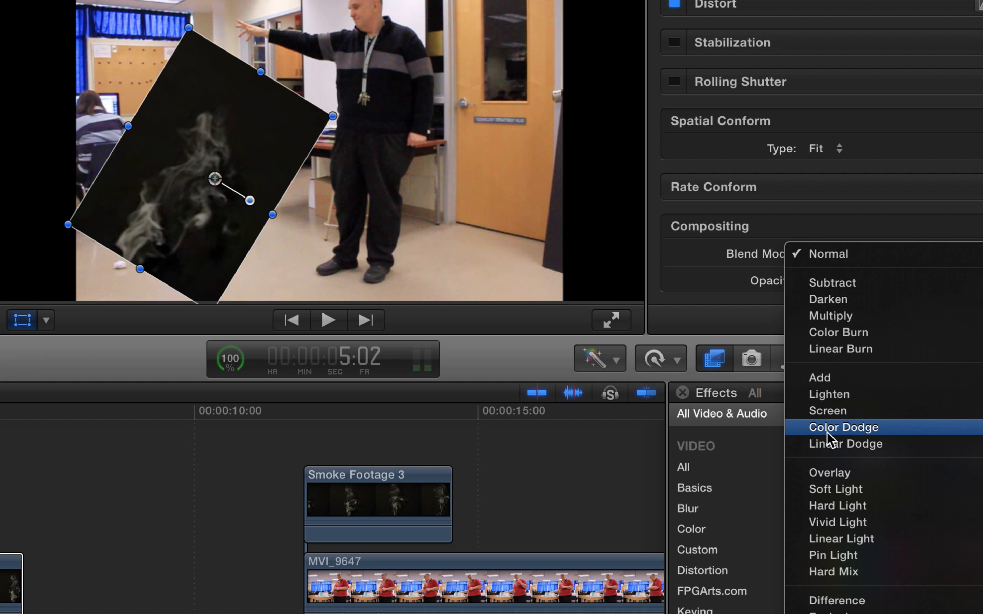
click(816, 413)
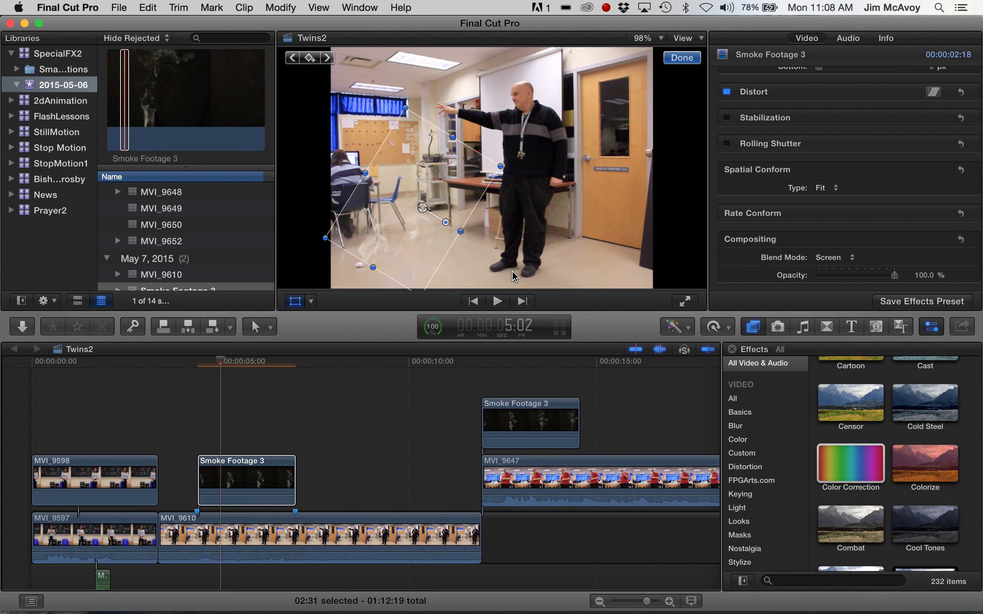
click(249, 411)
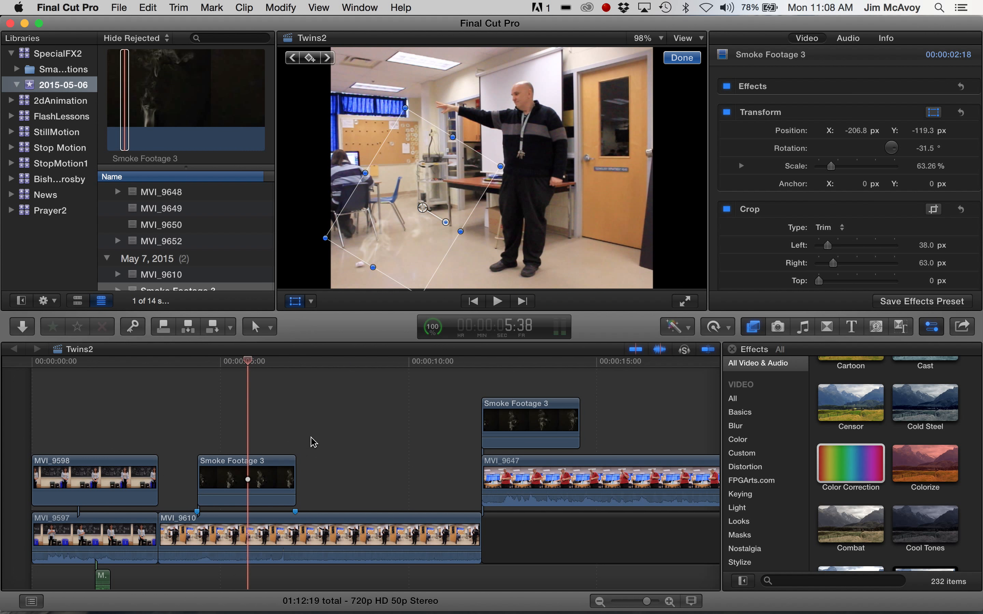
click(297, 301)
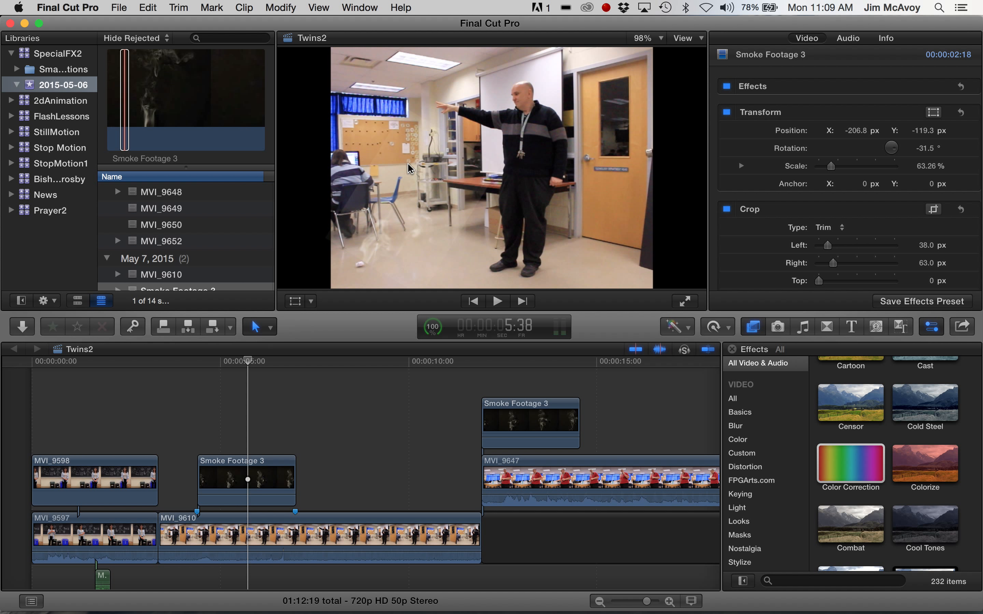
Step: Apply the Color Correction effect to the smoke clip over MVI_9610 and lower its Shadows exposure to -30%
click(242, 361)
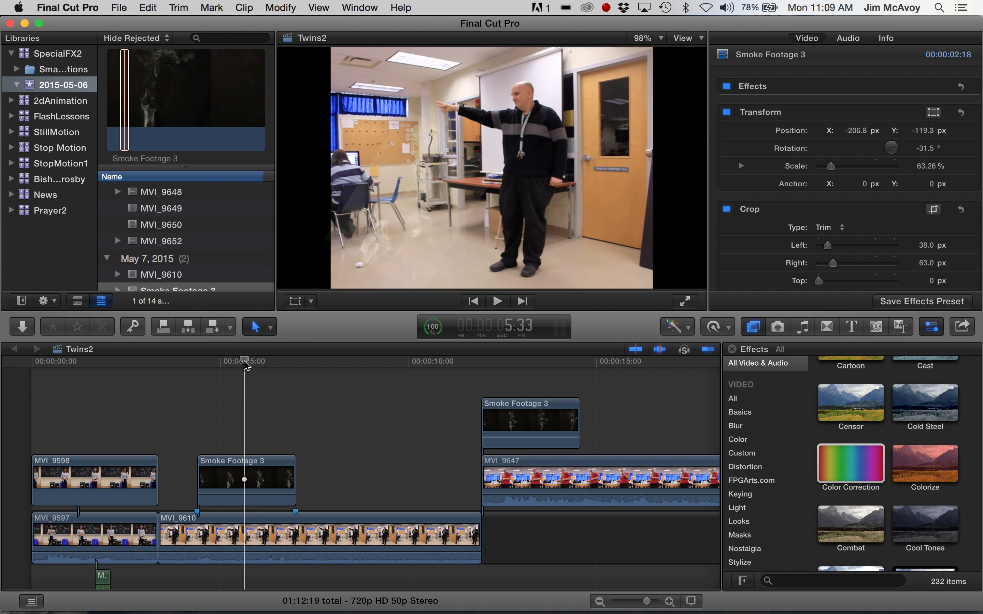
click(257, 473)
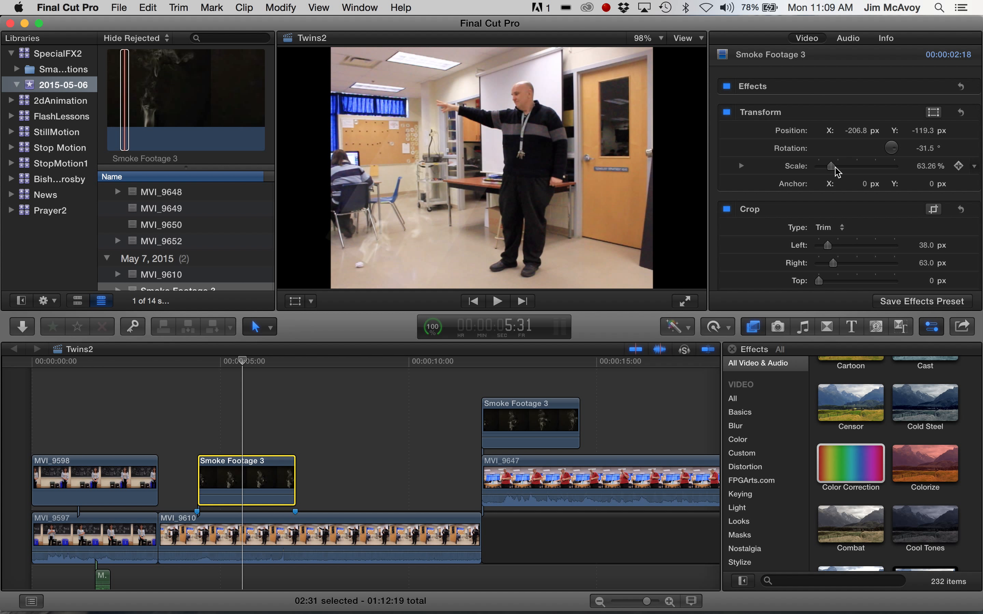
drag(843, 463, 263, 479)
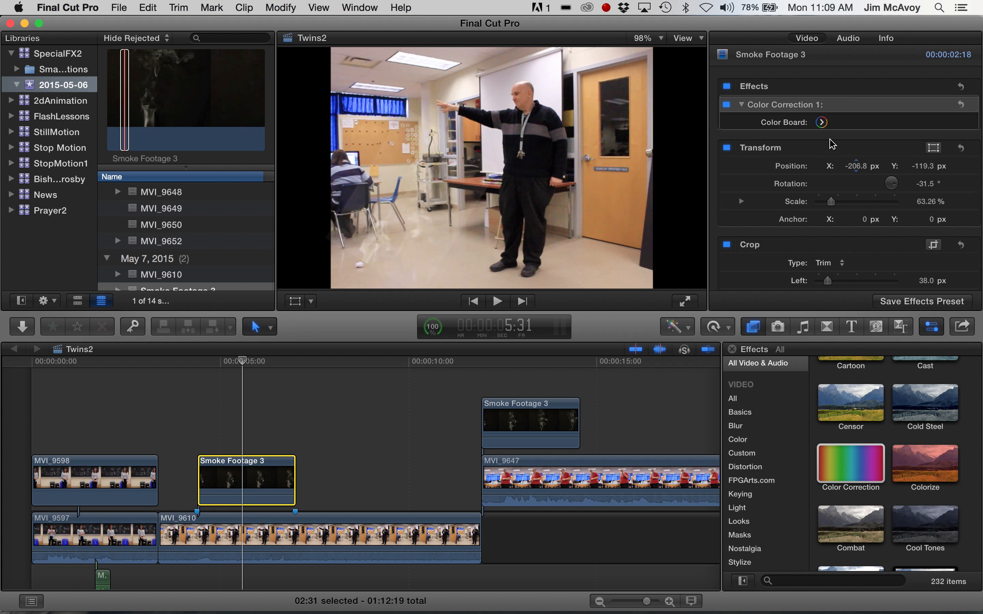
click(824, 123)
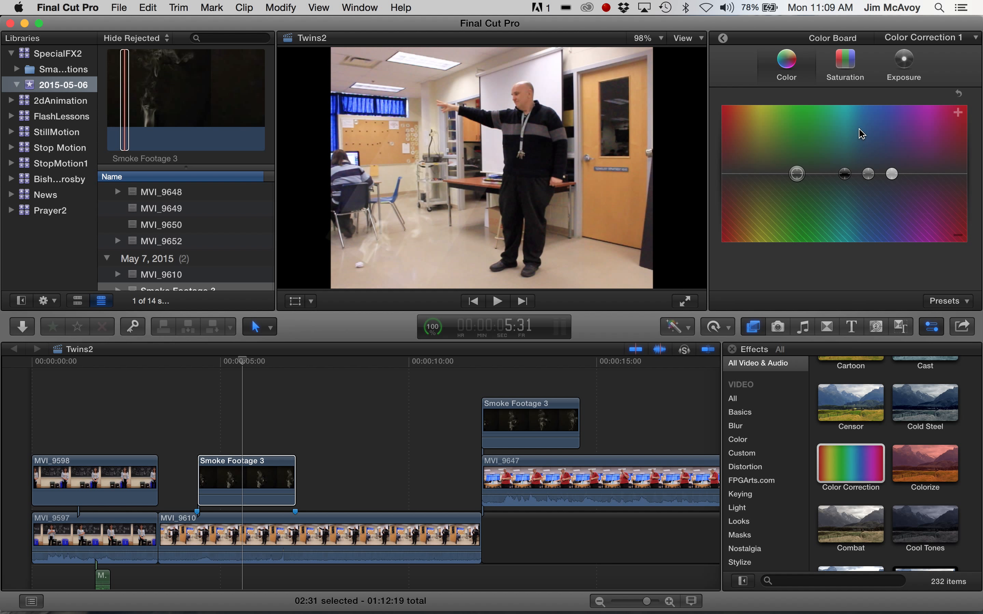
click(905, 61)
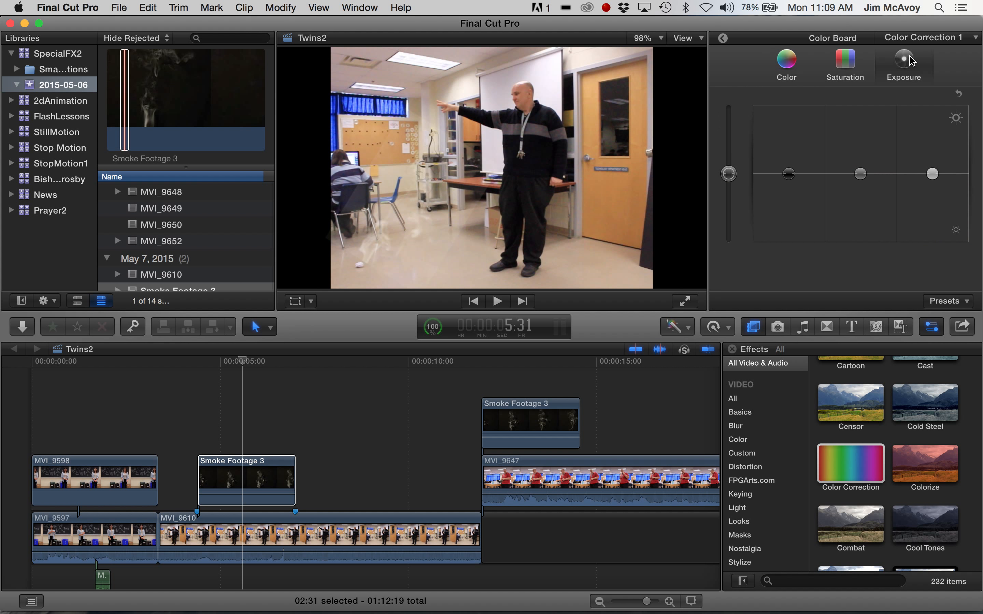
click(790, 175)
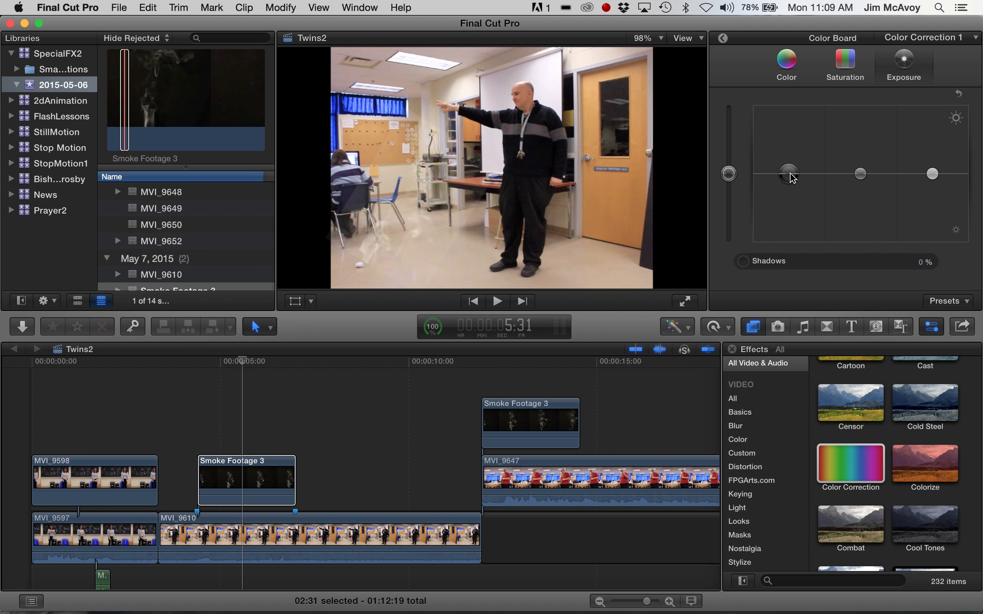
drag(791, 175, 790, 201)
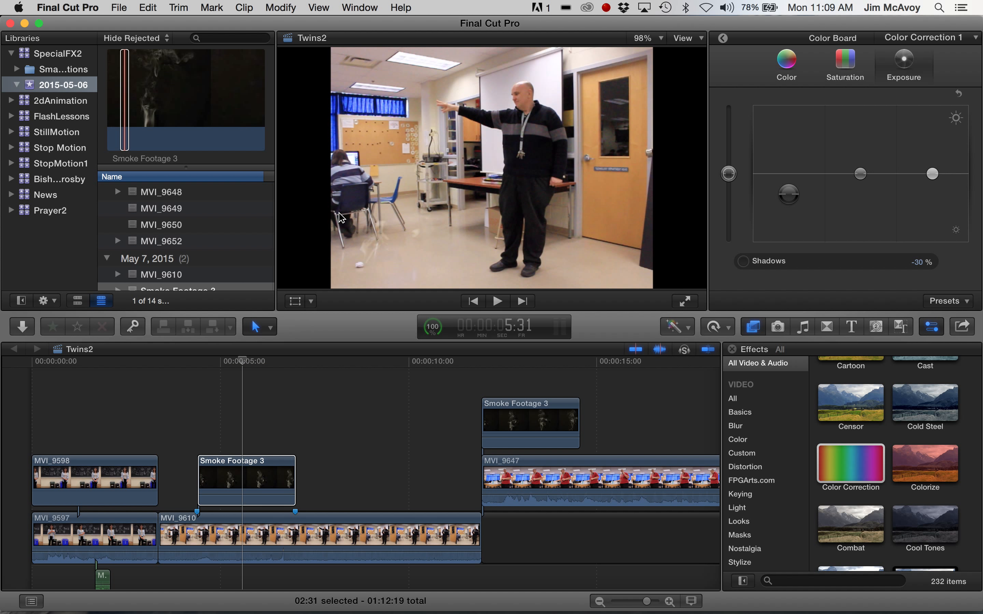
Step: Play back the smoke clip over MVI_9610 to check the blended, color-corrected result
drag(246, 366, 186, 377)
key(space)
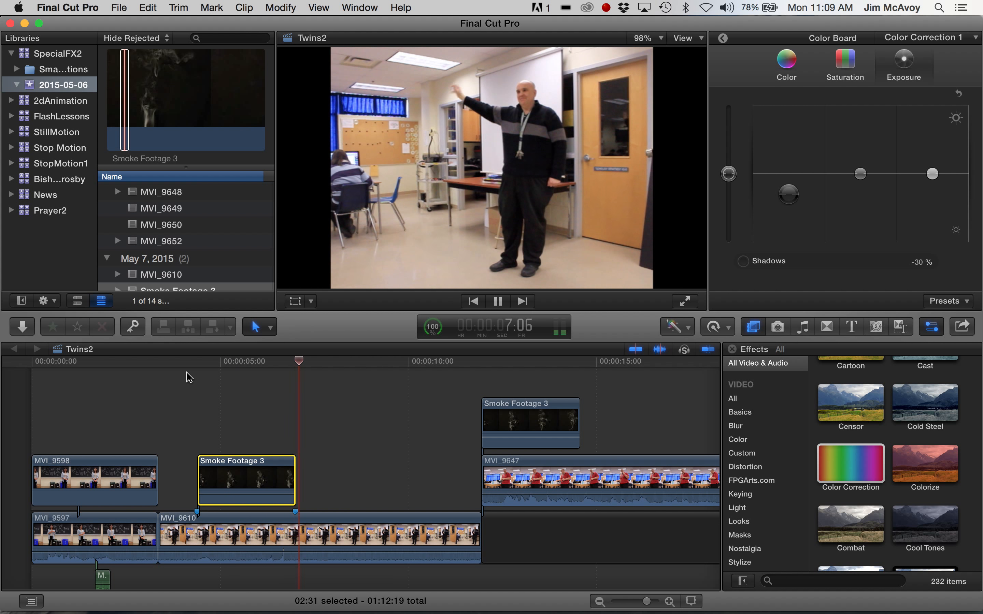
key(space)
drag(305, 356, 202, 365)
key(space)
key(space)
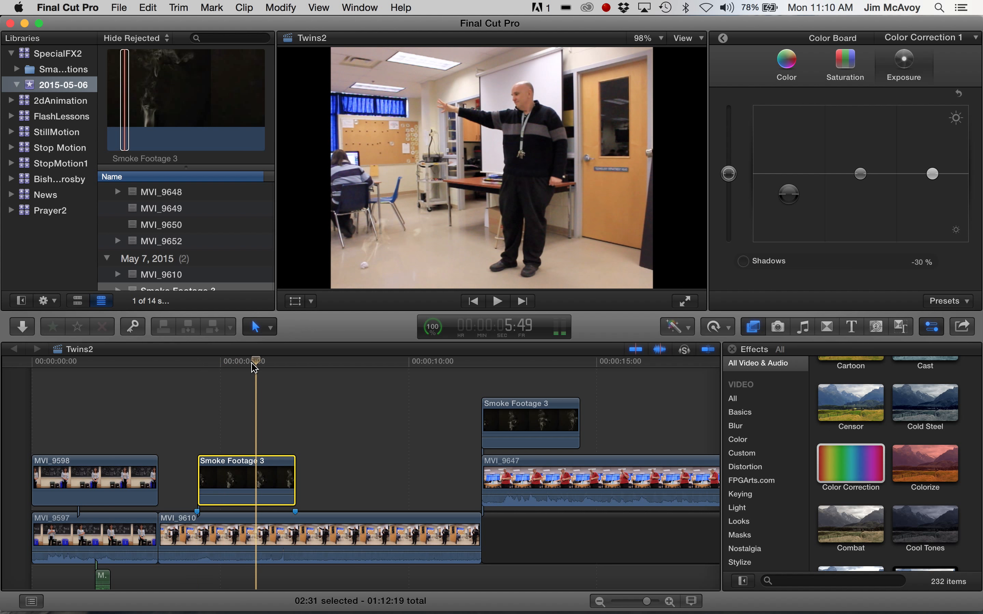
Step: Add a transform keyframe to the smoke clip over MVI_9610 at 5:23
drag(257, 360, 237, 361)
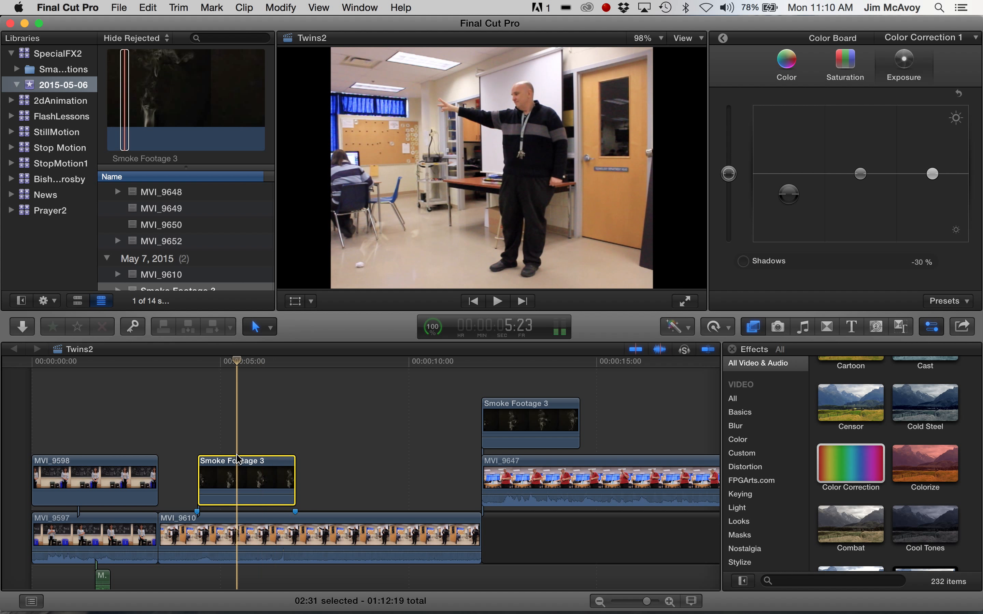
click(299, 305)
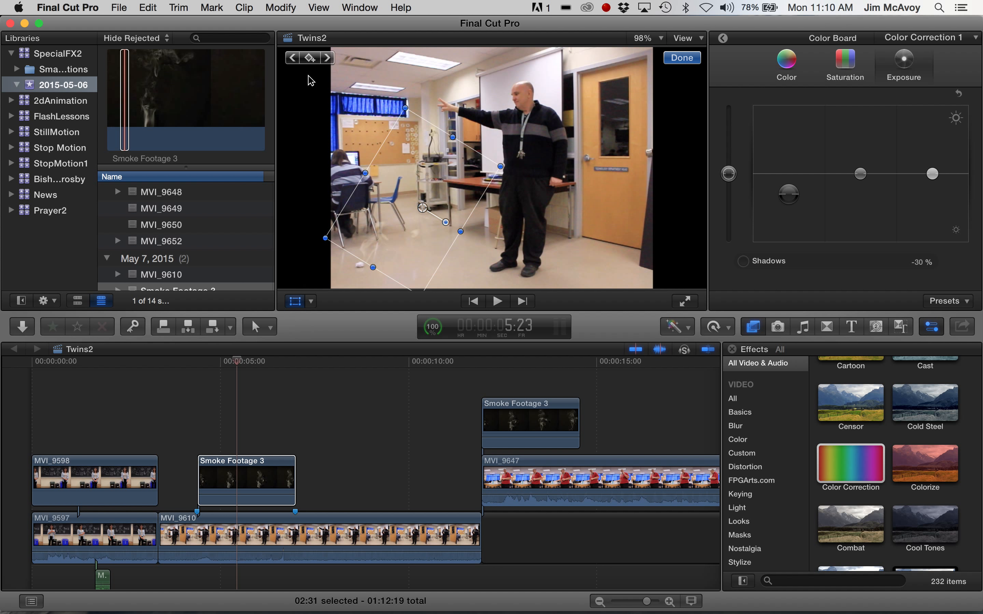
click(309, 60)
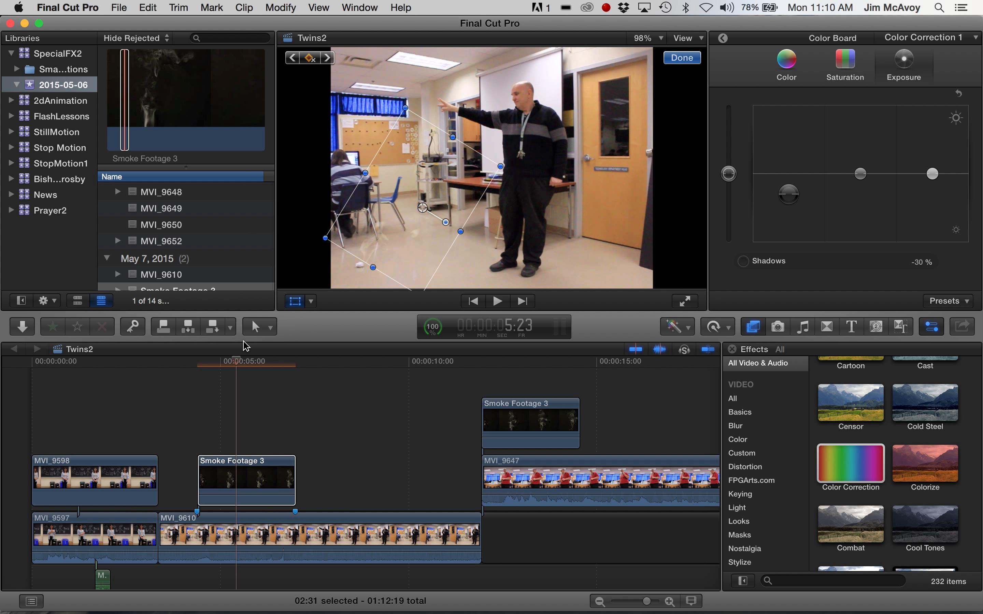
Step: Add a second transform keyframe at 6:12 and move the smoke up and to the right, toward the man's outstretched hand
drag(240, 365, 270, 374)
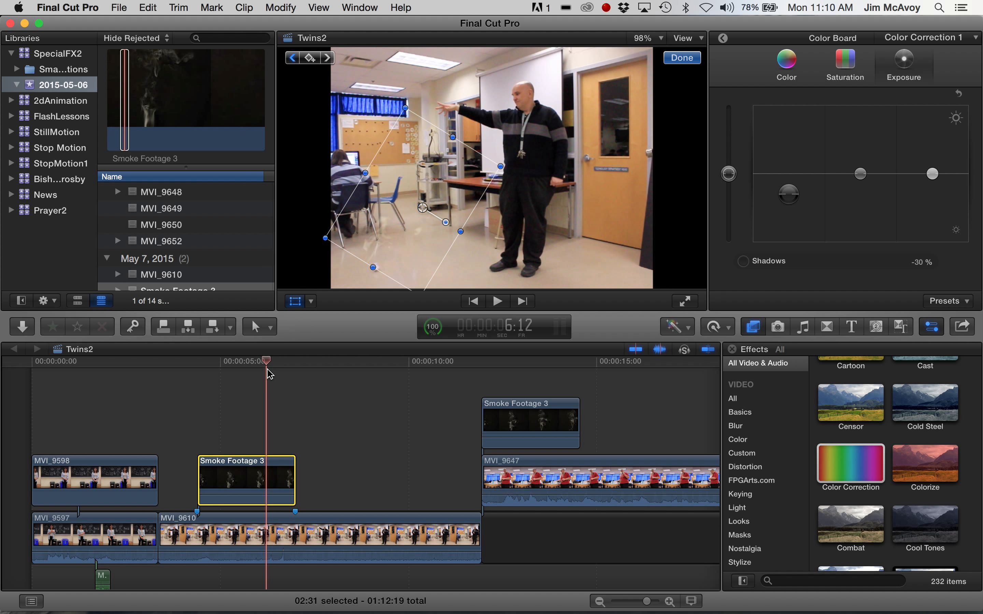
click(309, 59)
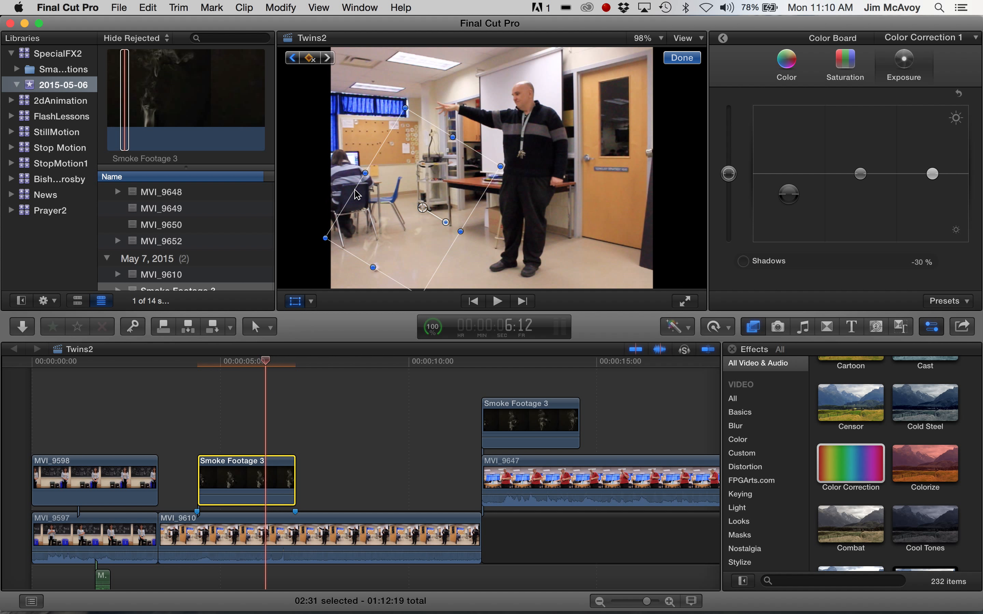
drag(386, 230, 415, 174)
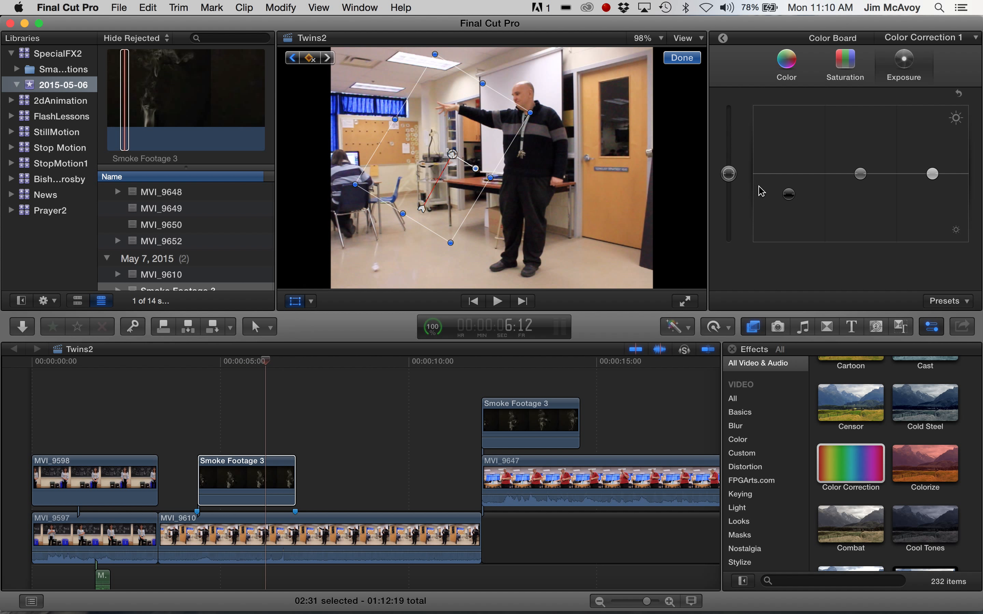
Step: Add an opacity keyframe at 100% to the smoke clip over MVI_9610 at 6:11
click(723, 38)
scroll(868, 167, down, 2)
scroll(868, 174, down, 10)
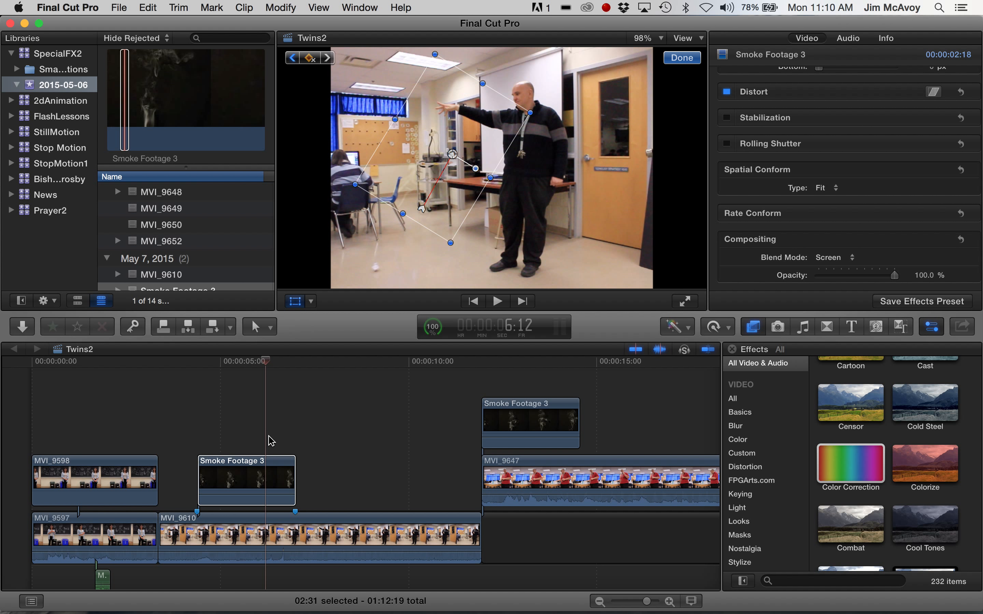
click(271, 484)
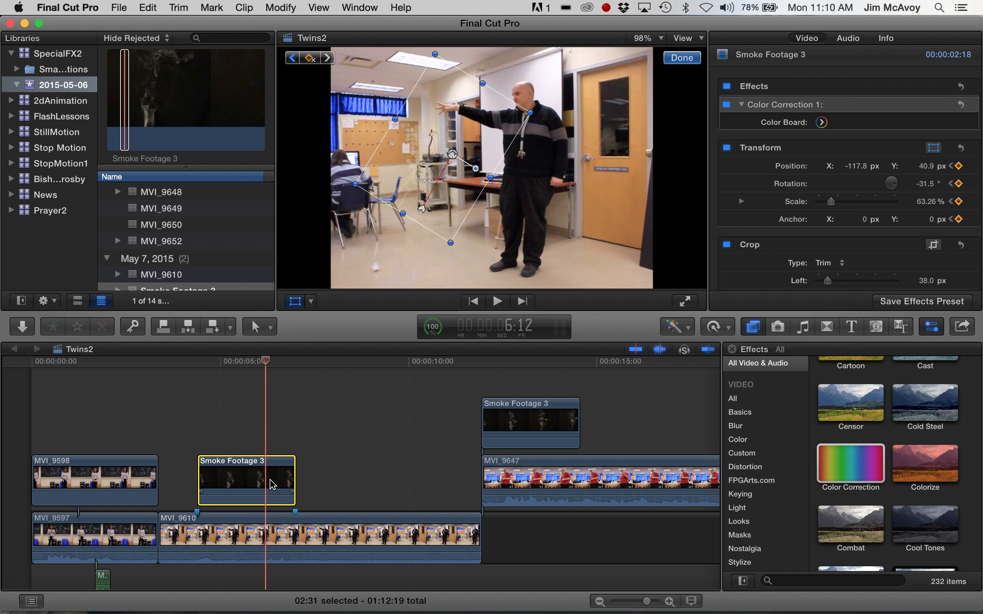
scroll(959, 276, down, 10)
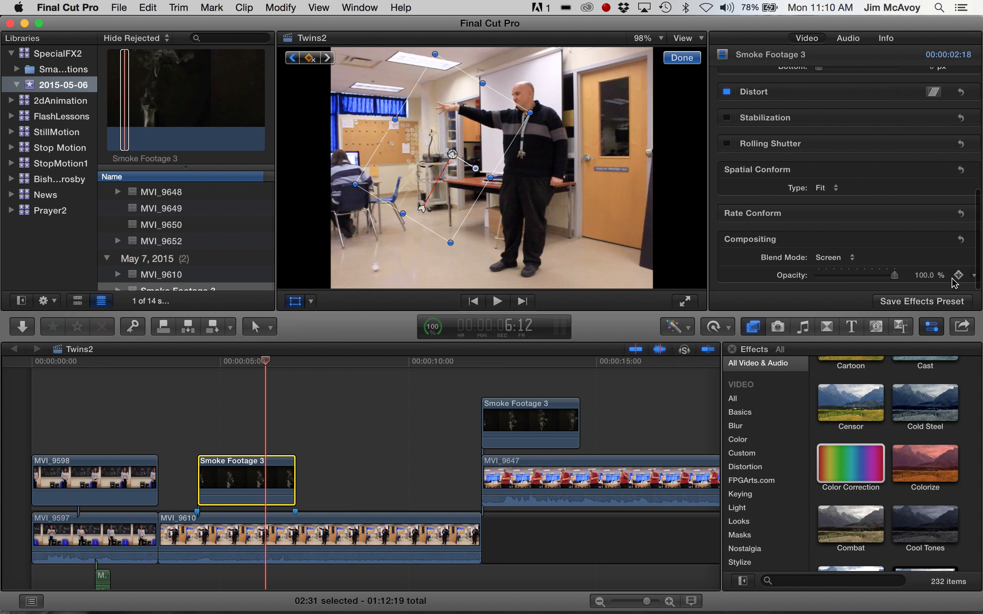
click(959, 276)
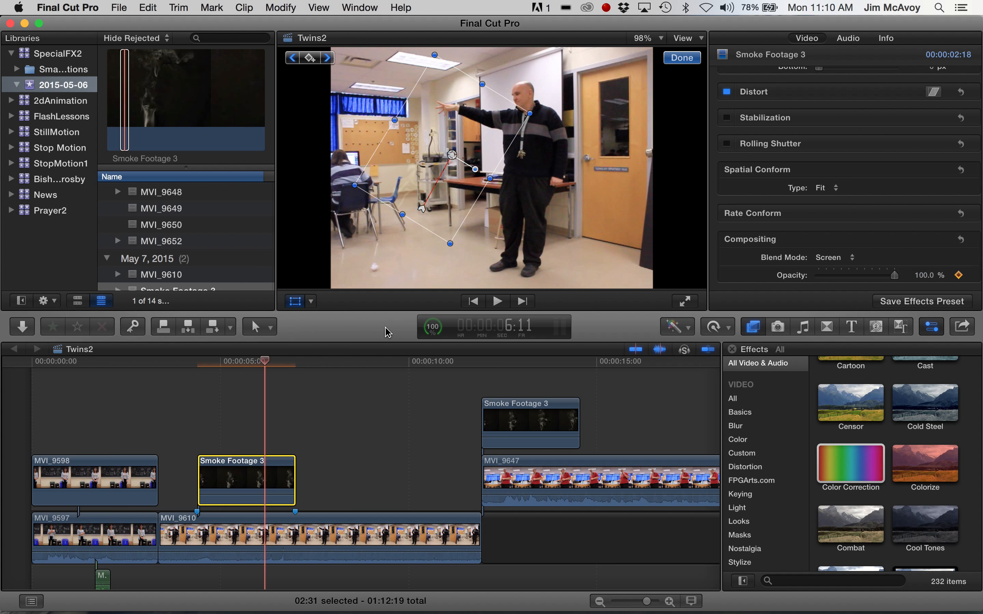
Step: Add a second opacity keyframe to the smoke clip over MVI_9610 at 6:37 and lower its opacity to 0%
drag(265, 366, 287, 367)
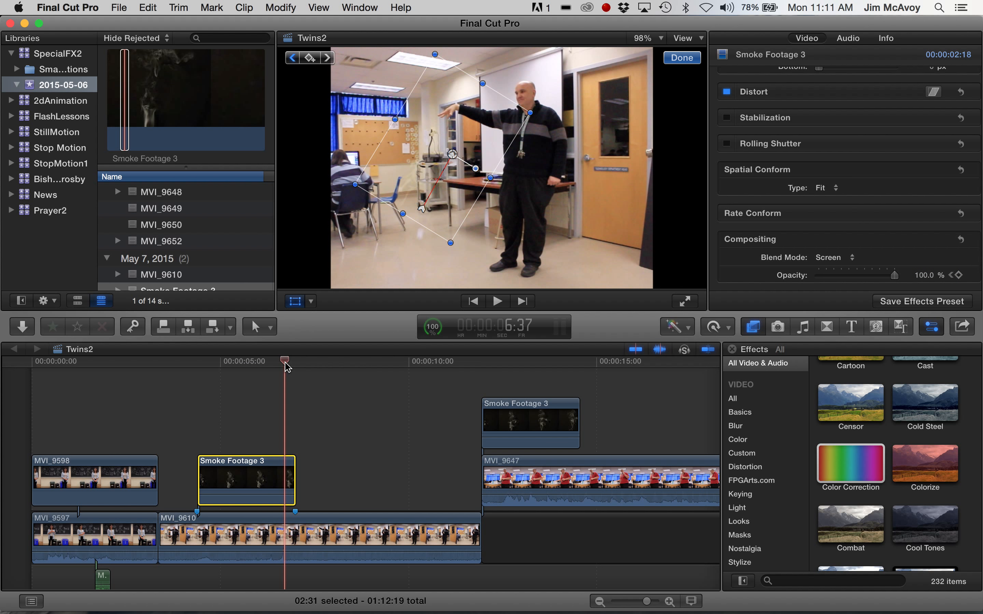
click(959, 275)
drag(897, 280, 757, 281)
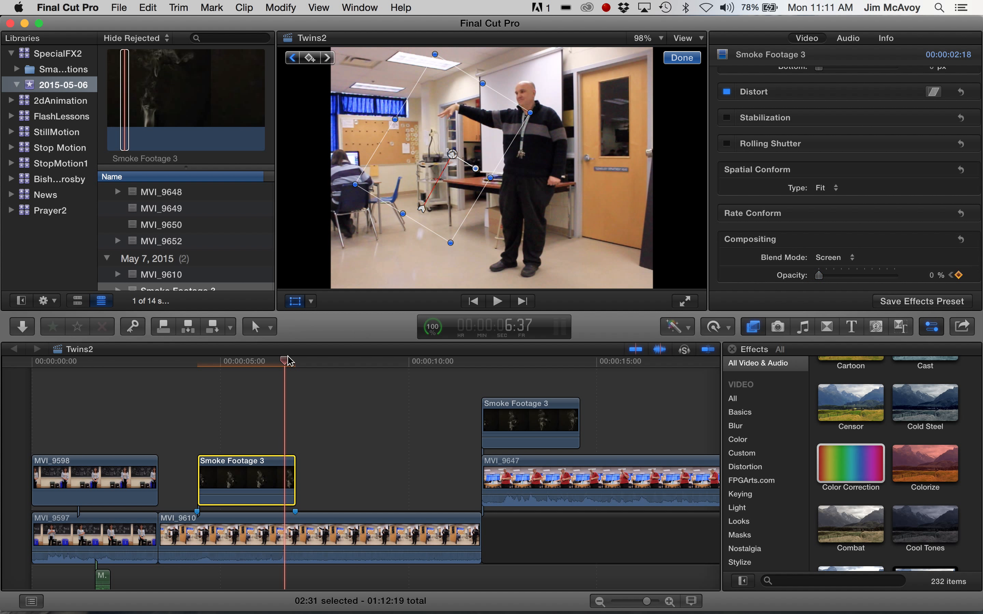
Step: Play back the sequence twice from around the start of MVI_9610 to check the smoke's movement and fade-out
drag(287, 364, 158, 365)
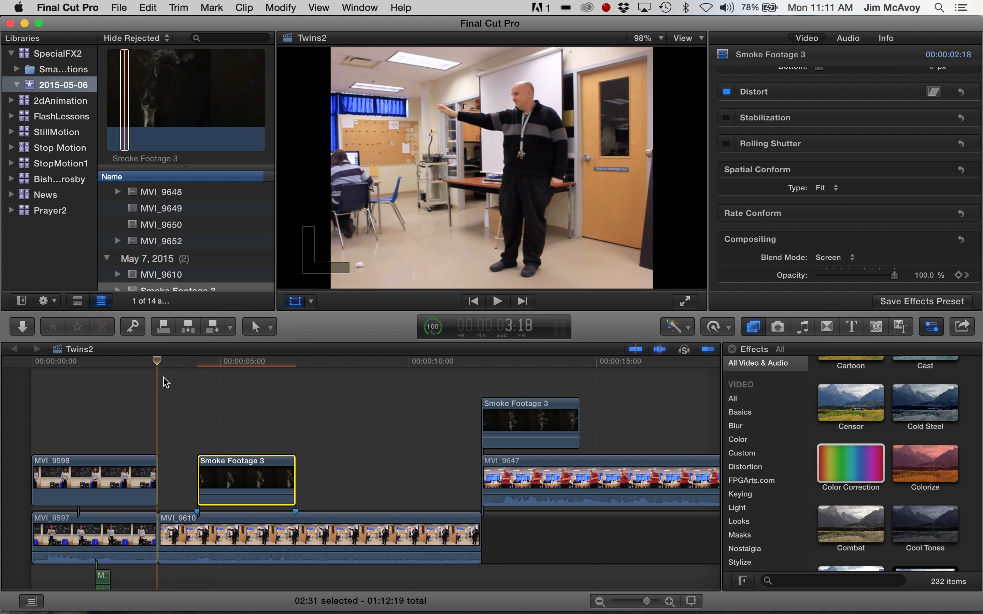
key(space)
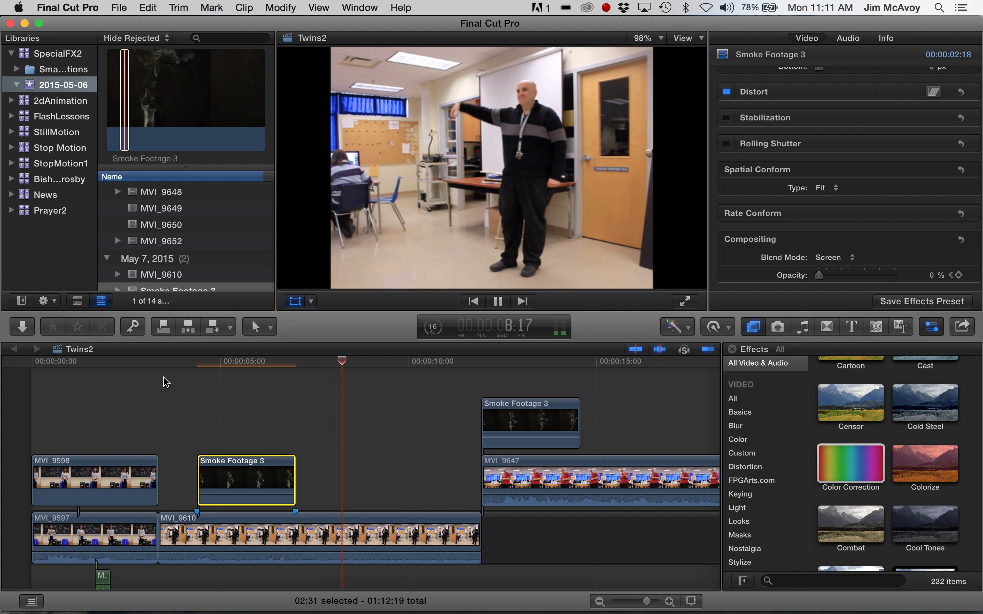
key(space)
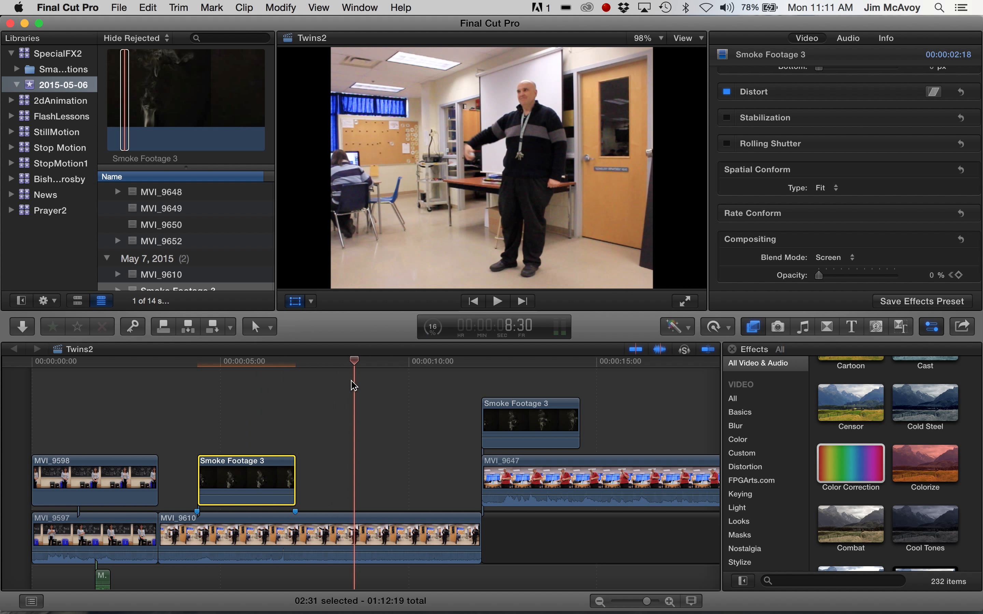
drag(356, 361, 205, 368)
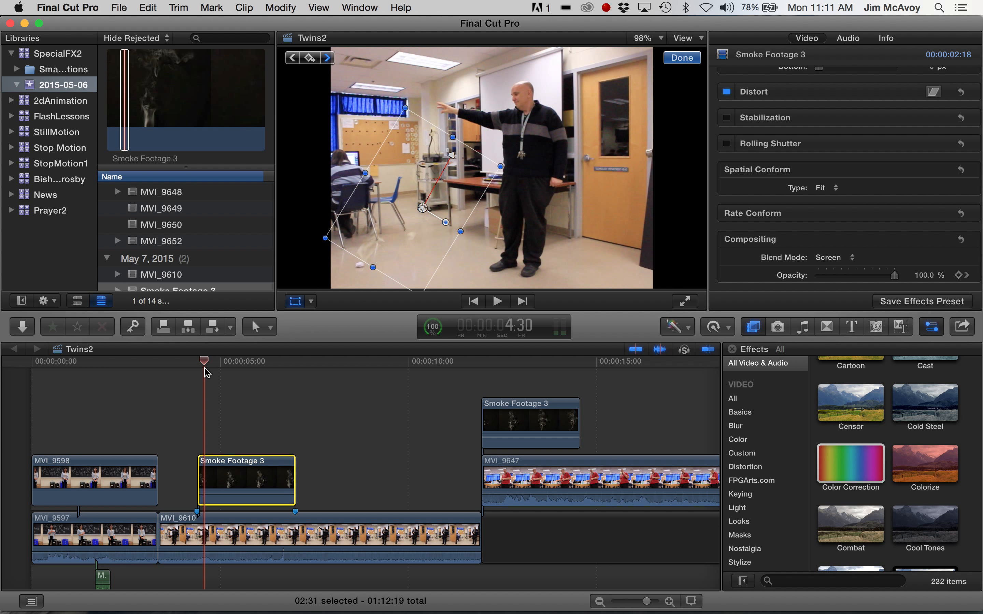
drag(206, 368, 161, 369)
key(space)
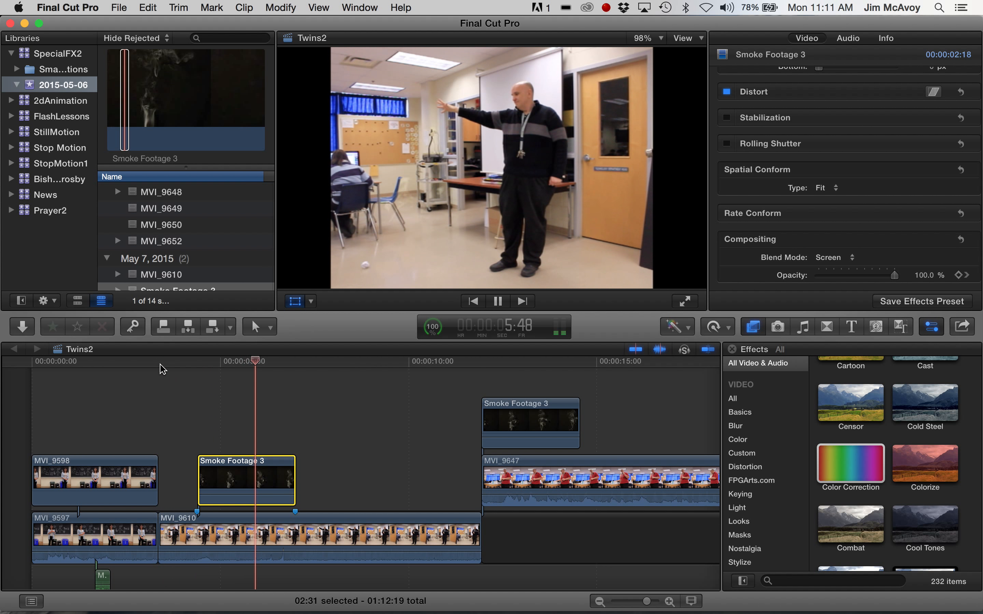
key(space)
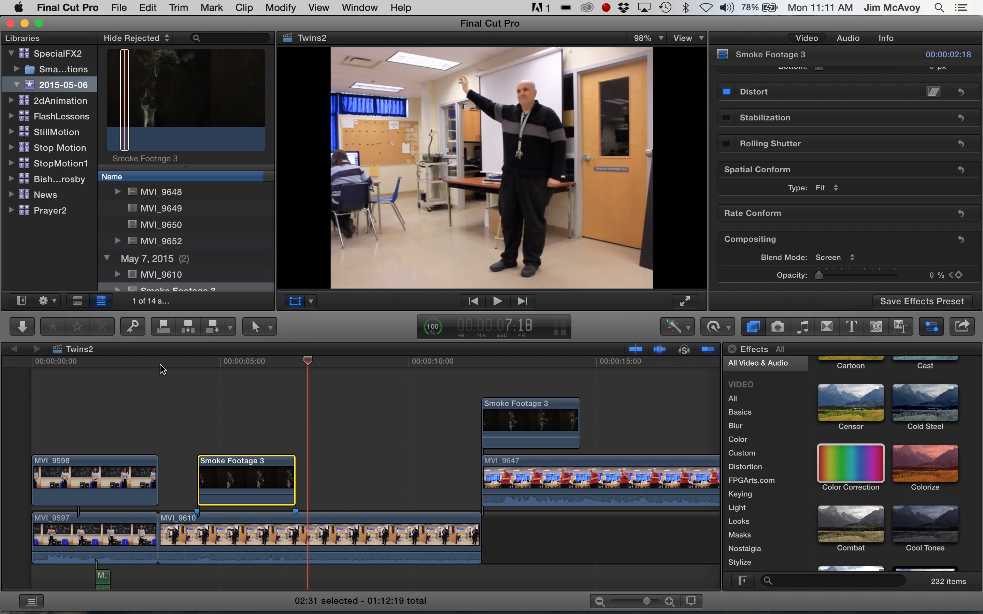